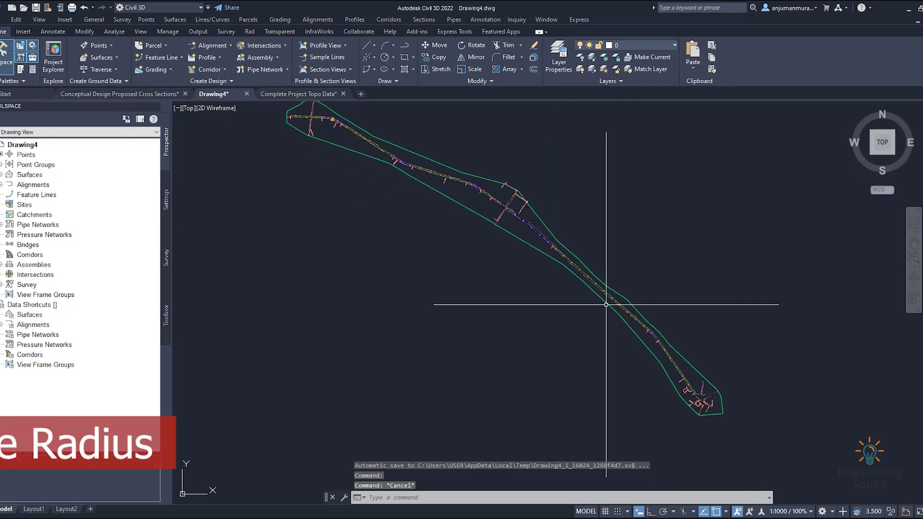
pyautogui.scroll(5, 537, 295)
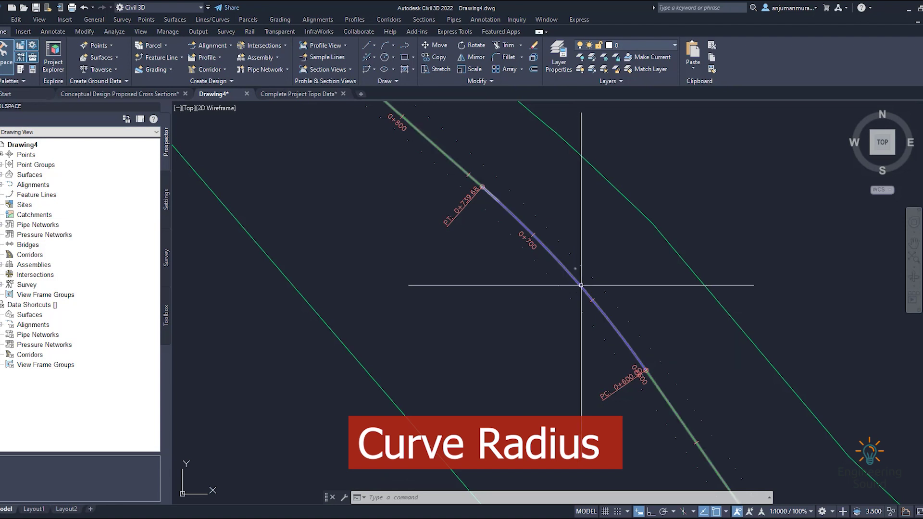
# Zoom in on the road curve and select the New Road Design alignment
pyautogui.click(560, 270)
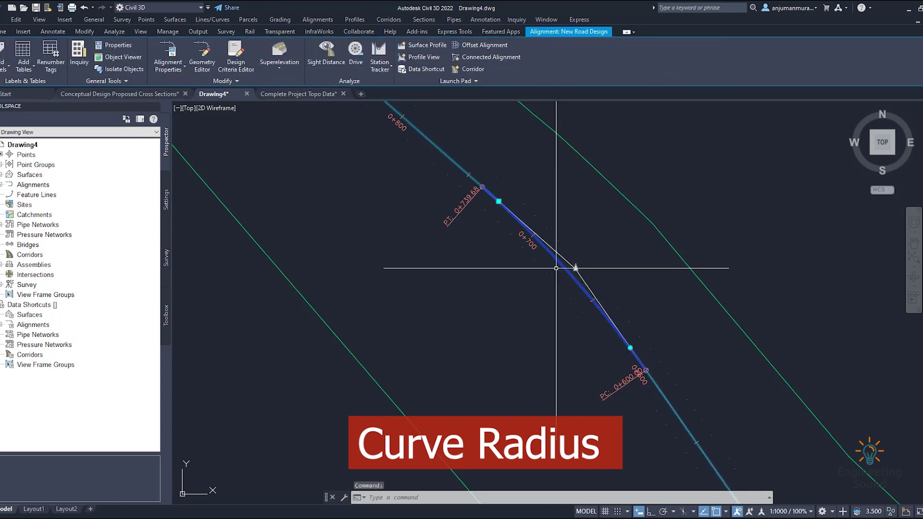
# Bring up New Road Design's Alignment Layout Tools and Layout Parameters, ready to pick a sub-entity
pyautogui.click(204, 59)
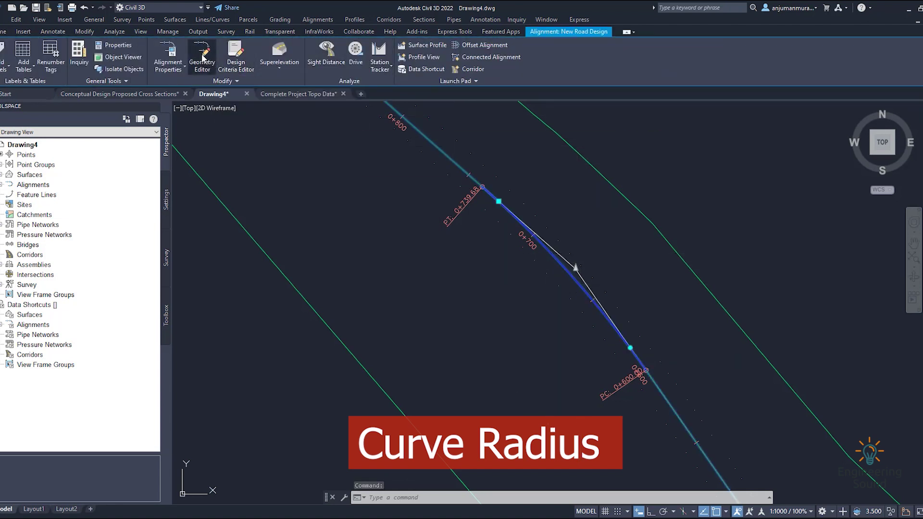
pyautogui.moveTo(513, 141); pyautogui.dragTo(399, 137)
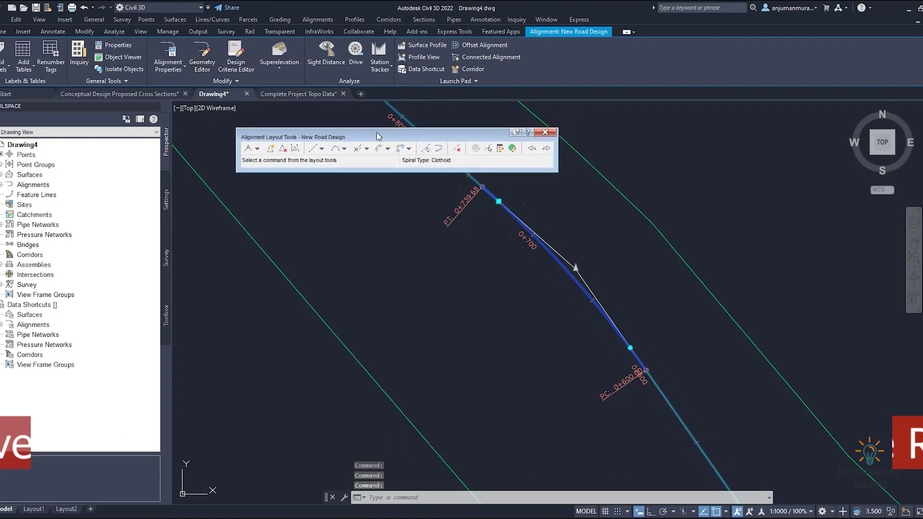
pyautogui.click(488, 148)
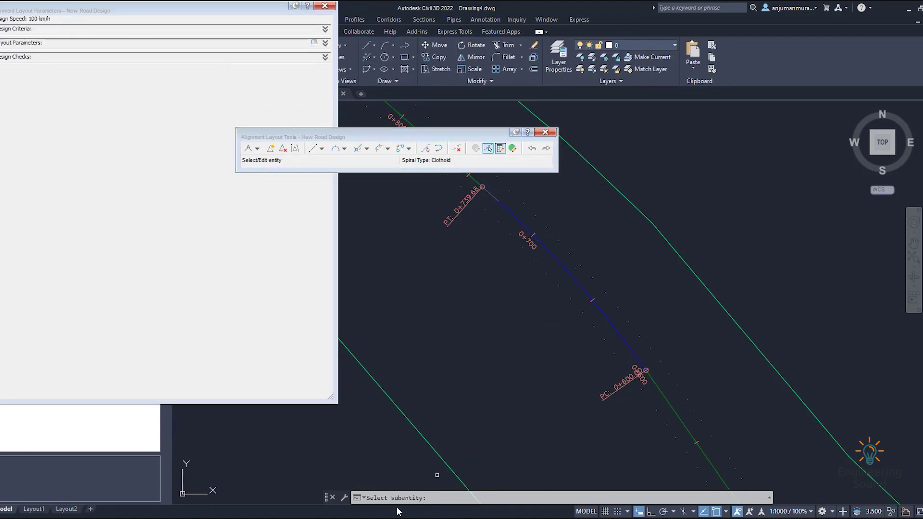
# Load the picked curve's layout parameters and set Parameter Constraint Lock to False
pyautogui.click(575, 280)
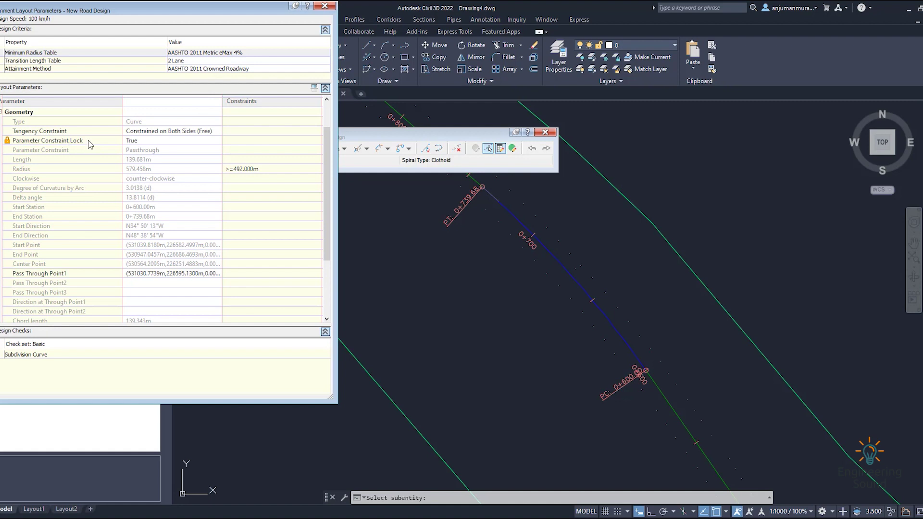
pyautogui.click(157, 140)
pyautogui.click(159, 140)
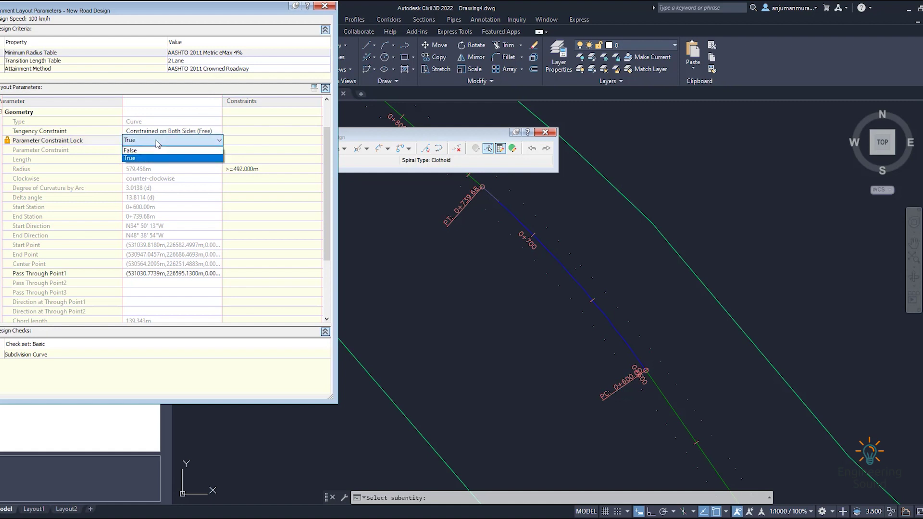
pyautogui.click(137, 151)
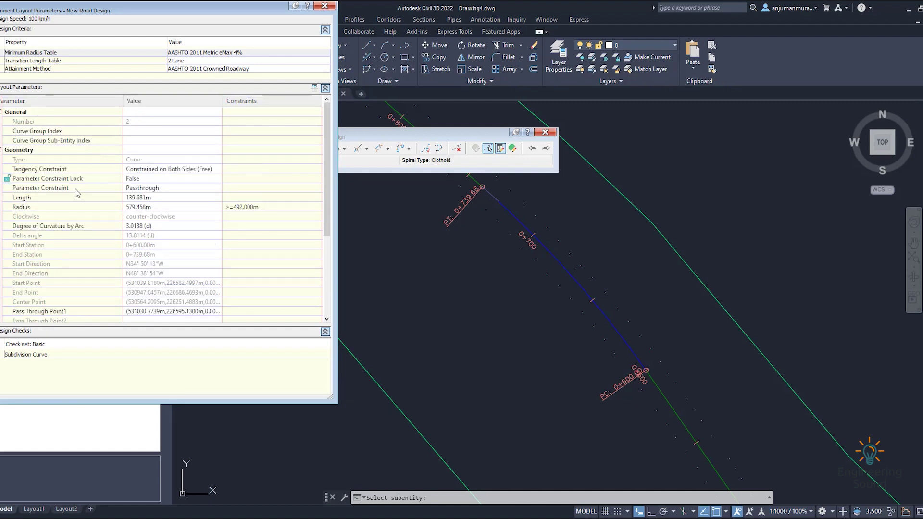
# Switch the constraint lock back to True, then set it to False again
pyautogui.click(147, 181)
pyautogui.click(148, 183)
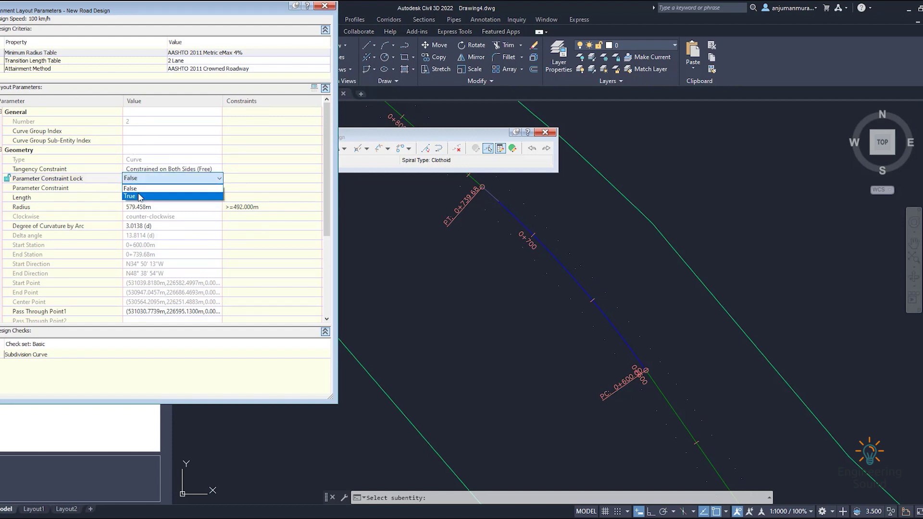
pyautogui.click(139, 198)
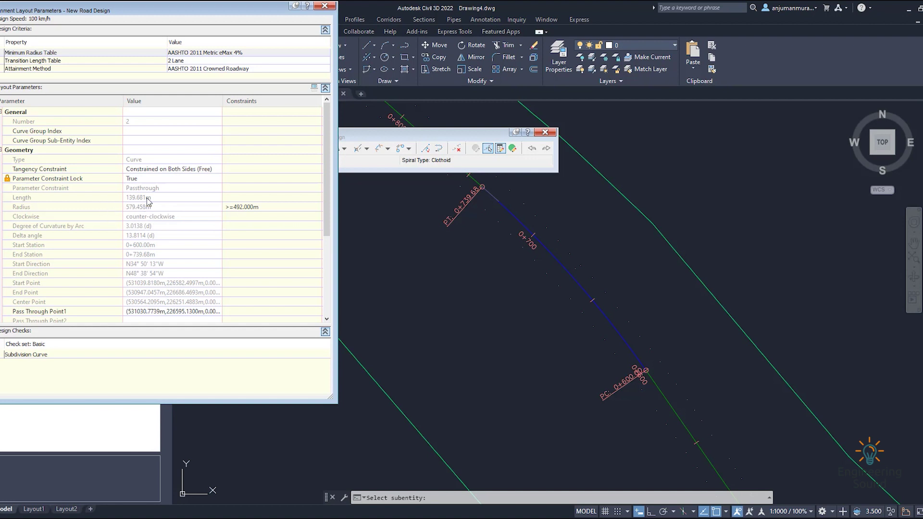
pyautogui.click(154, 183)
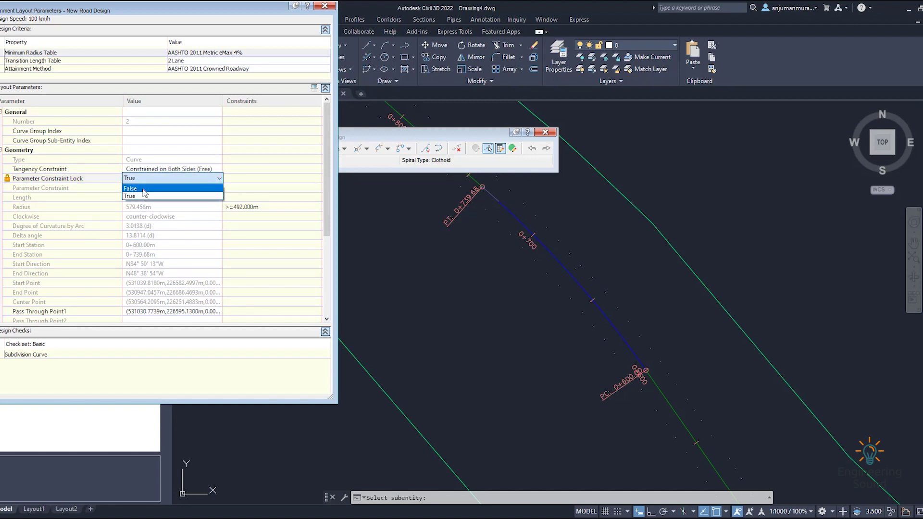
pyautogui.click(155, 198)
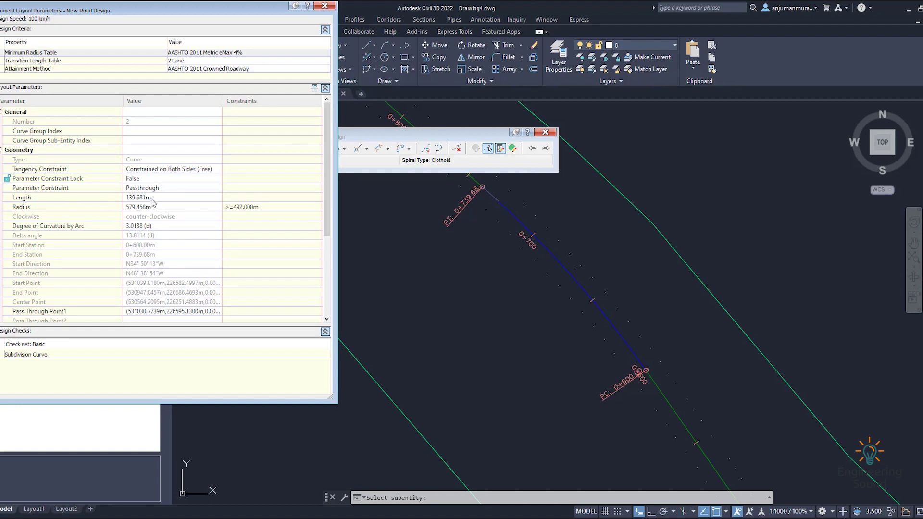
pyautogui.click(156, 210)
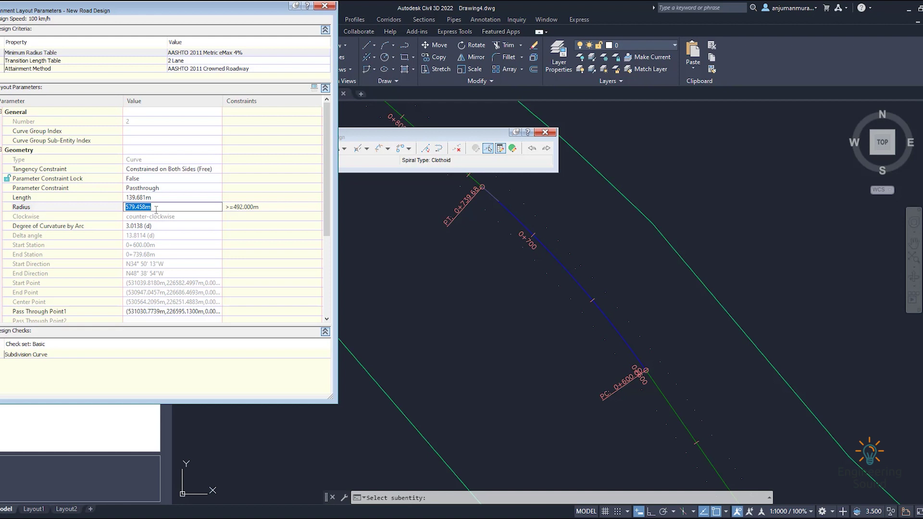
# Try curve radius values of 400 m, 200 m and 500 m
pyautogui.write('400')
pyautogui.press('Return')
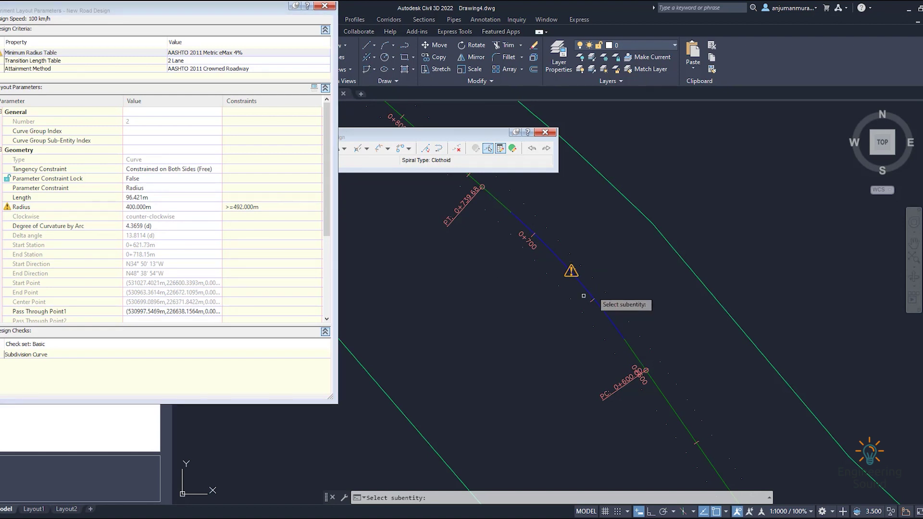
pyautogui.click(157, 207)
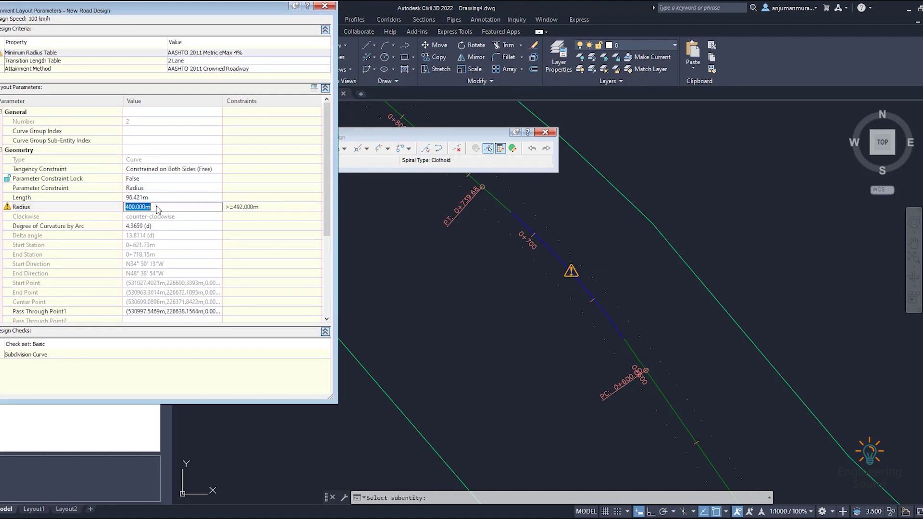
pyautogui.write('200')
pyautogui.press('Return')
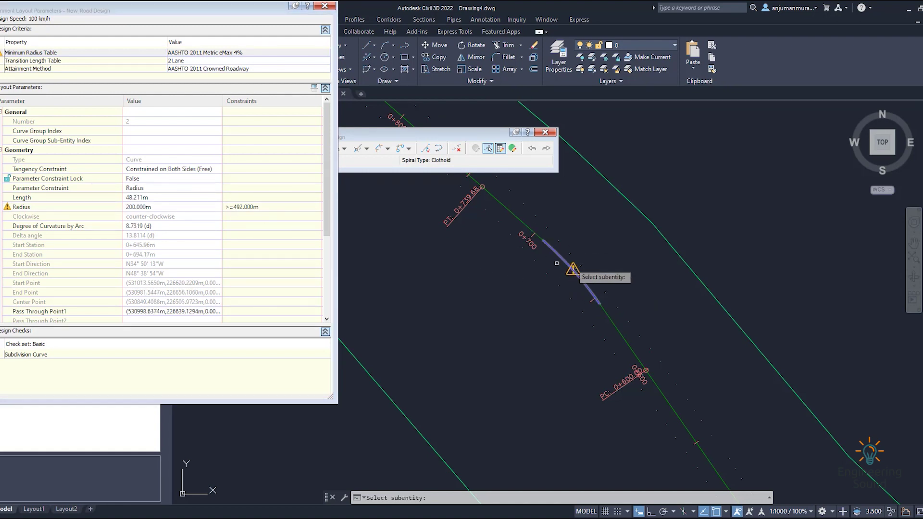
pyautogui.click(167, 204)
pyautogui.click(164, 197)
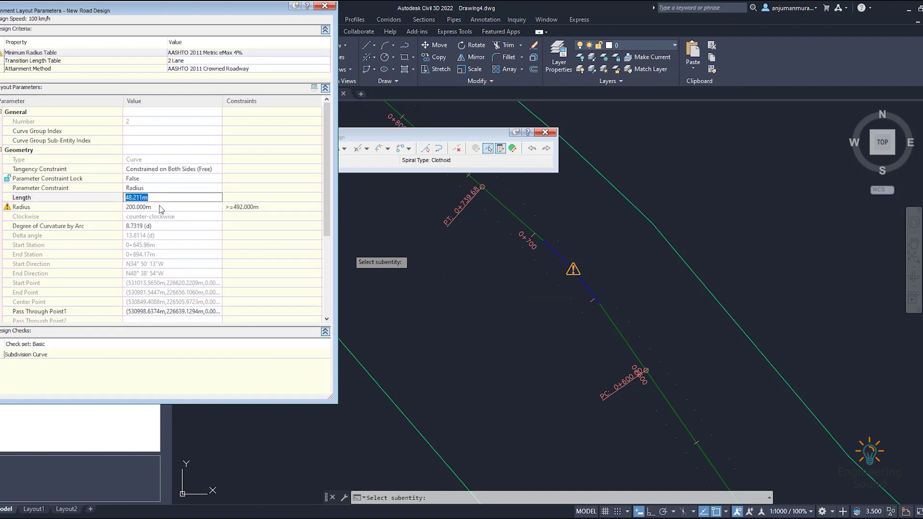
pyautogui.click(159, 206)
pyautogui.write('500')
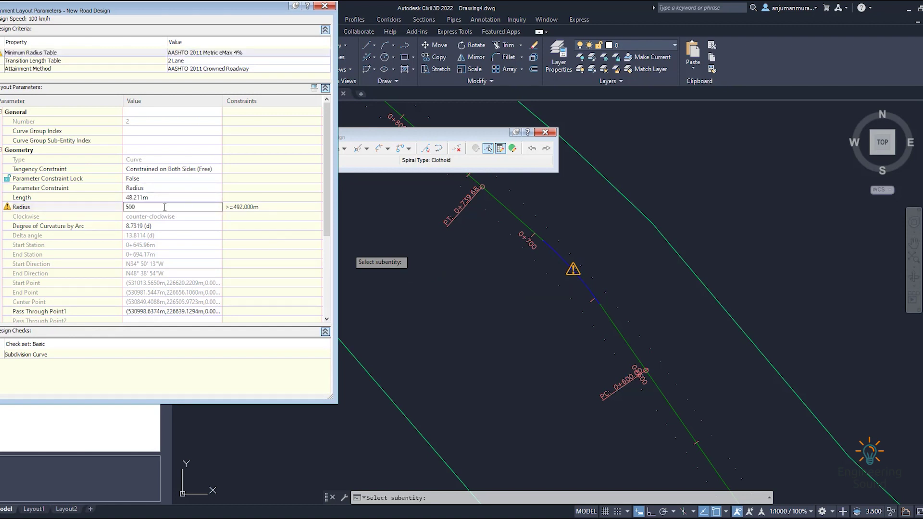
pyautogui.press('Return')
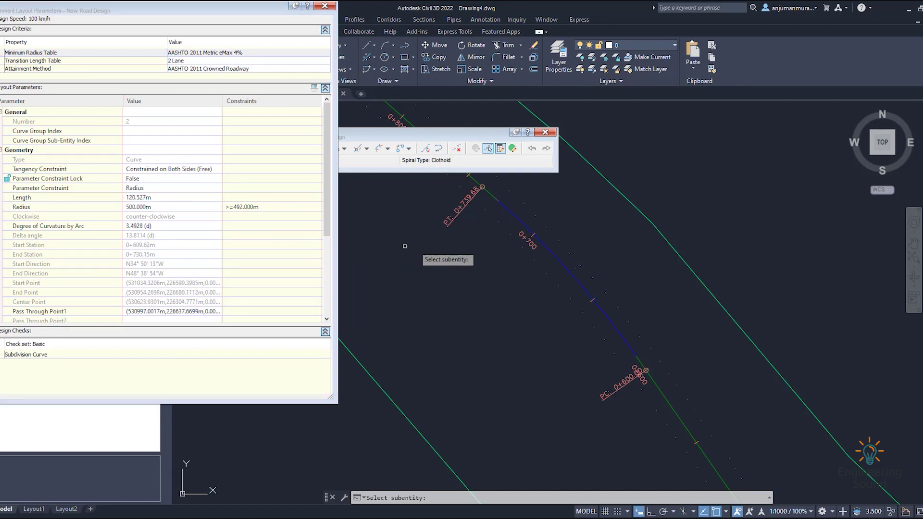
# Change the radius to 1000 m, then settle on 700 m for a 168.737 m length
pyautogui.click(162, 207)
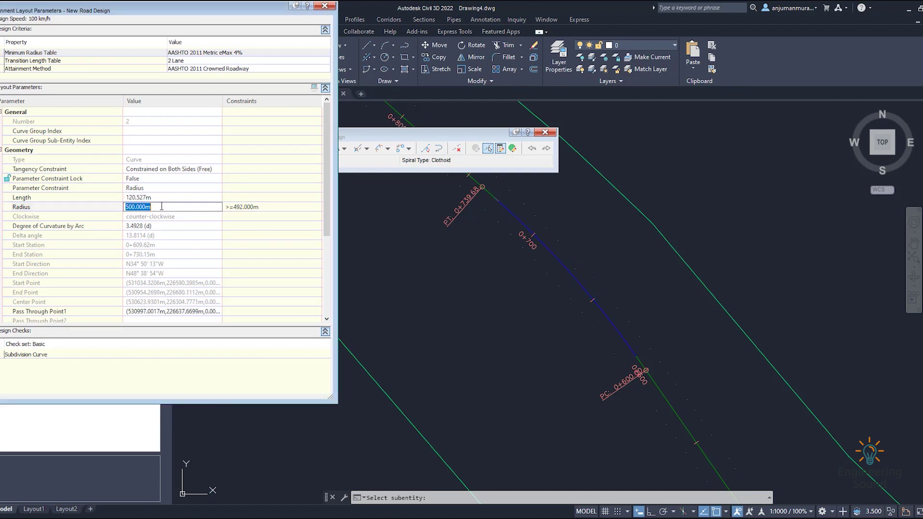
pyautogui.write('1000')
pyautogui.press('Return')
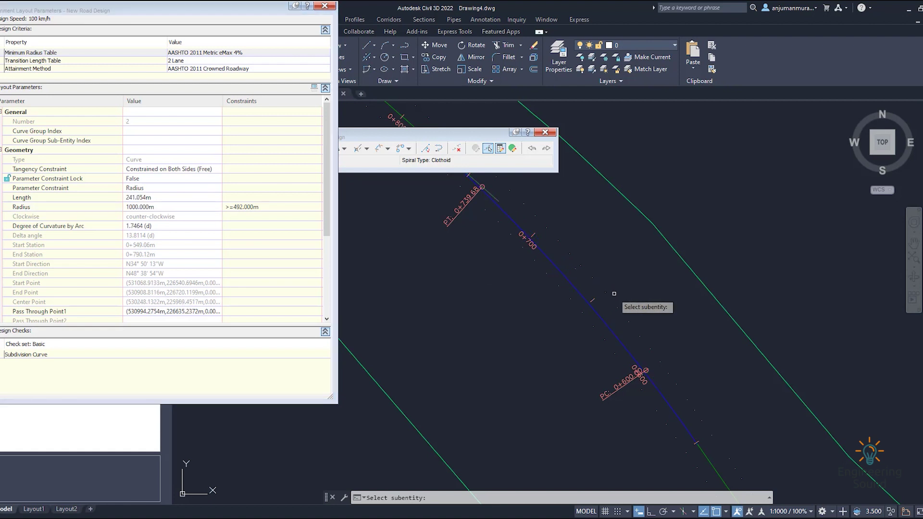
pyautogui.scroll(-2, 590, 322)
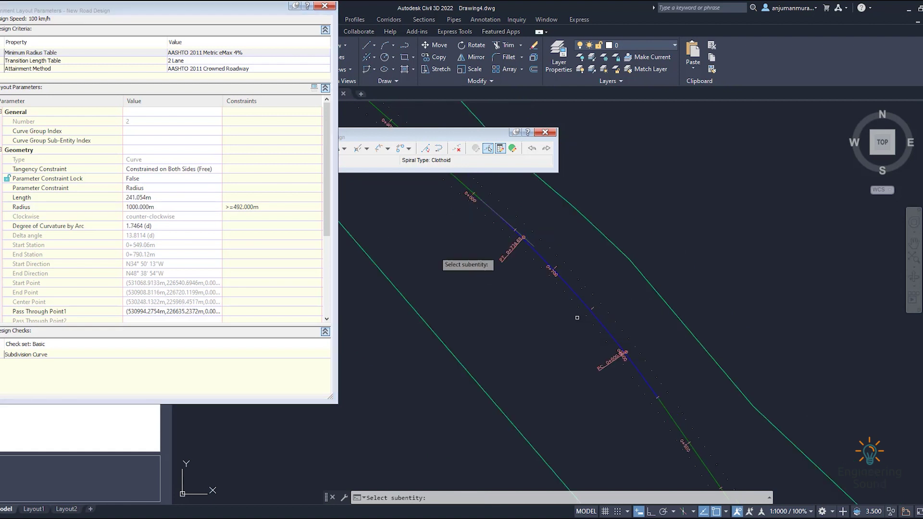
pyautogui.click(173, 206)
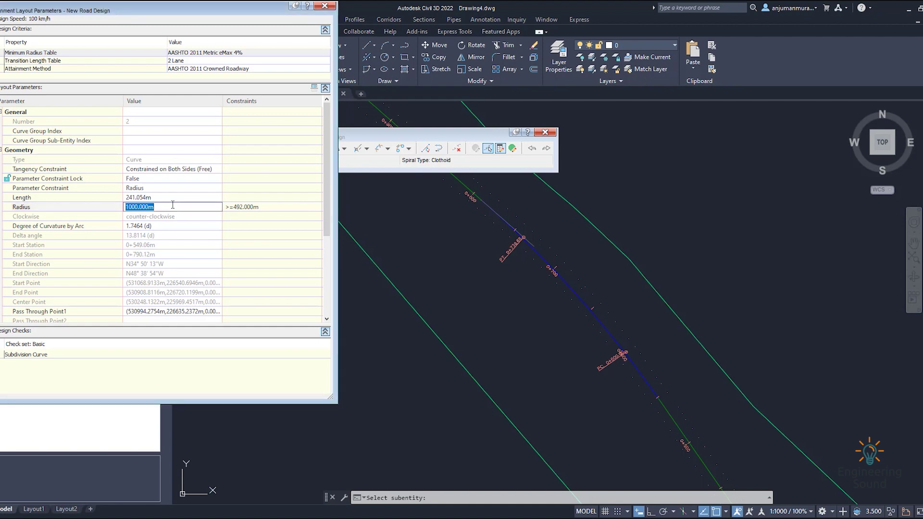
pyautogui.write('700')
pyautogui.press('Return')
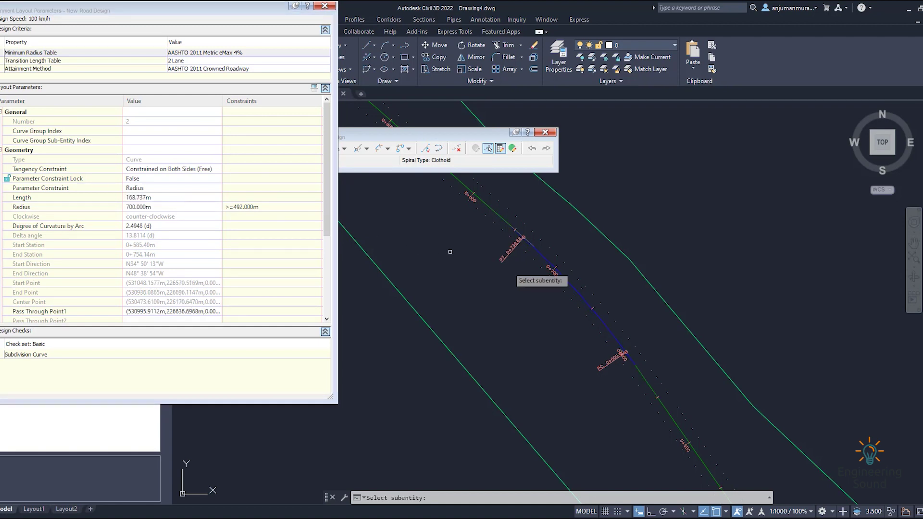
# Pick curve 4 and set its Parameter Constraint Lock to False
pyautogui.scroll(-5, 593, 302)
pyautogui.scroll(5, 542, 283)
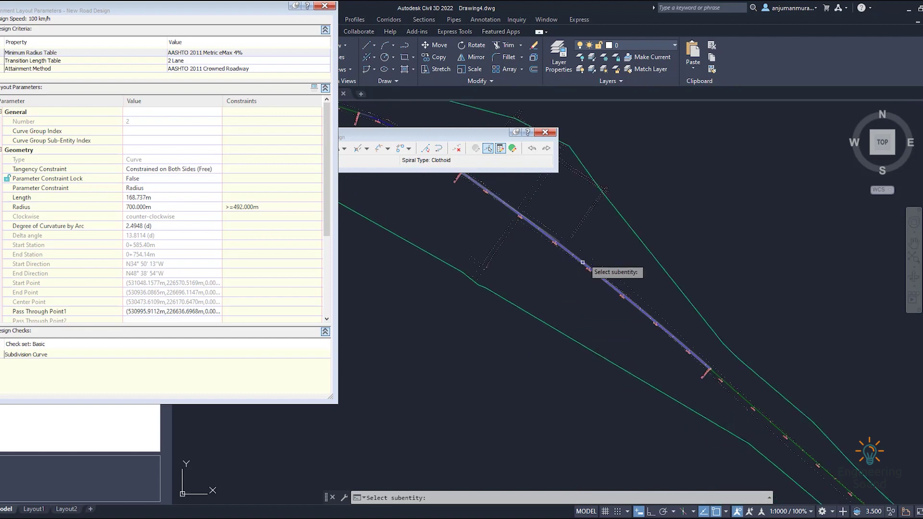
pyautogui.click(580, 260)
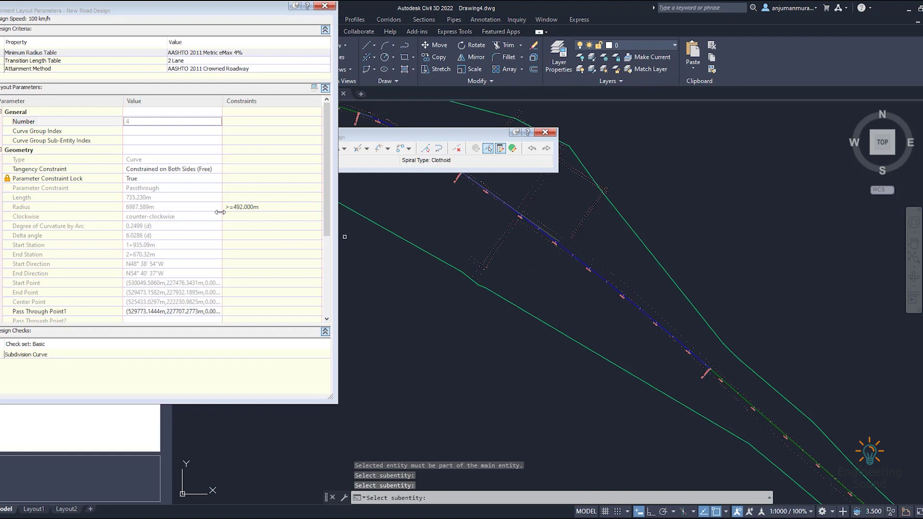
pyautogui.click(159, 181)
pyautogui.click(152, 179)
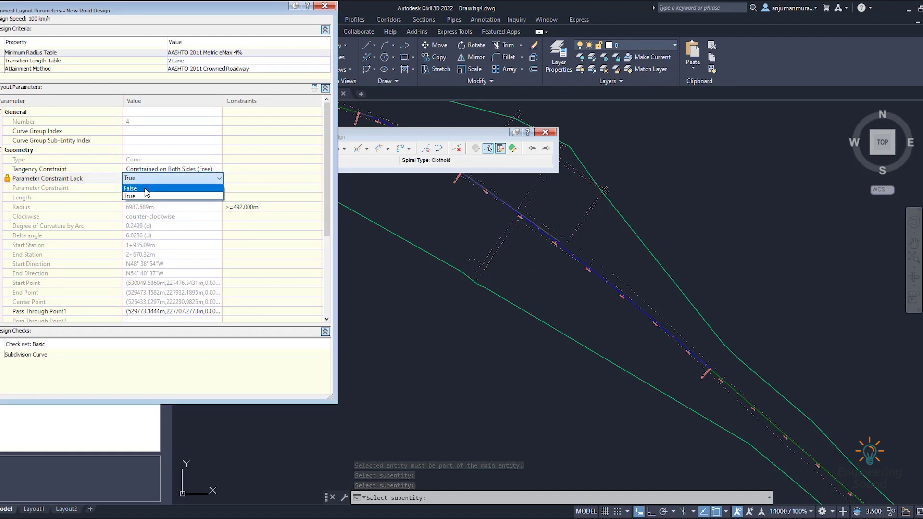
pyautogui.click(147, 189)
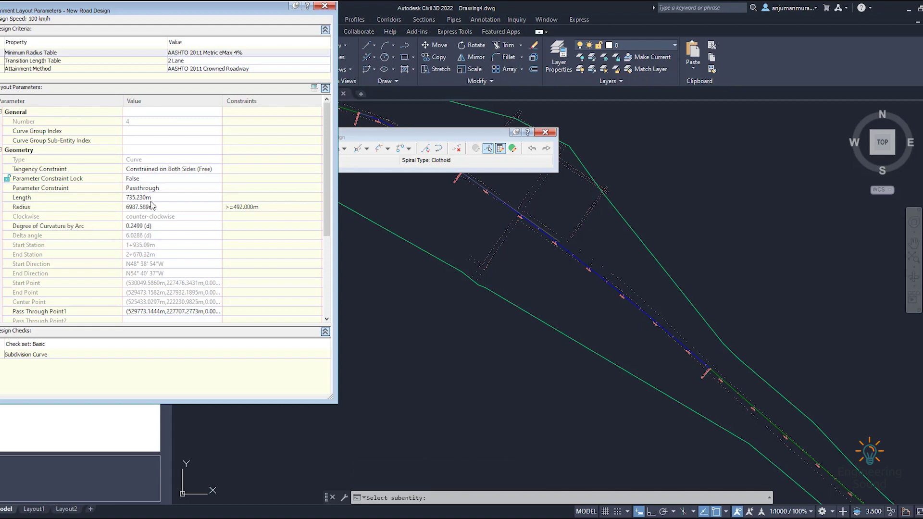
# Set curve 4's radius to 1000 m, then to 3000 m
pyautogui.click(159, 208)
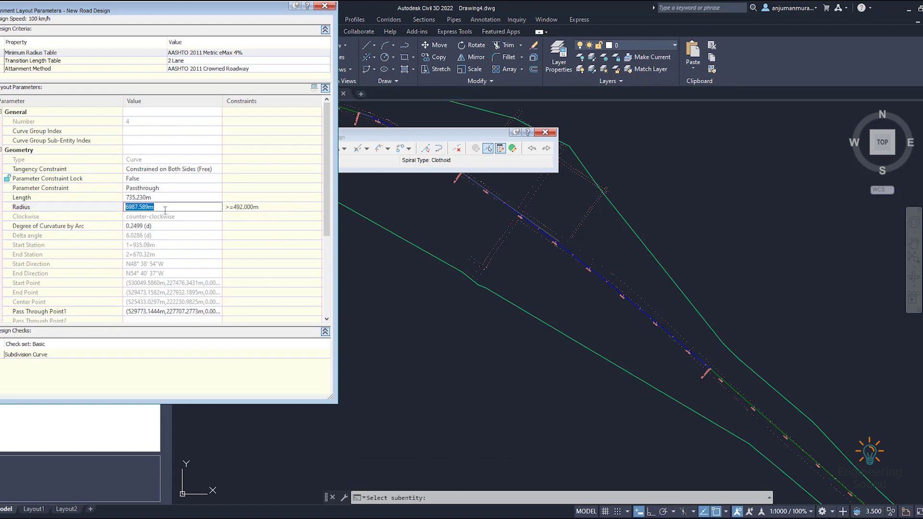
pyautogui.write('1000')
pyautogui.press('Return')
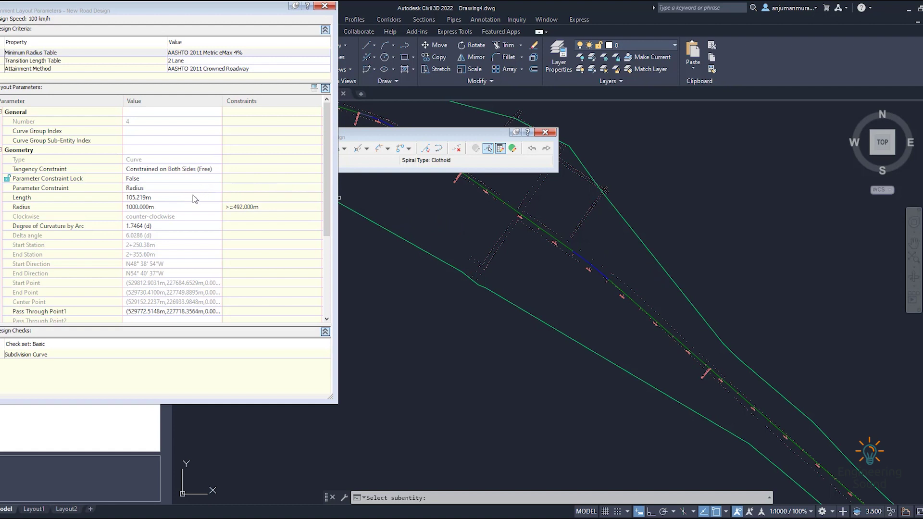
pyautogui.click(172, 207)
pyautogui.write('30')
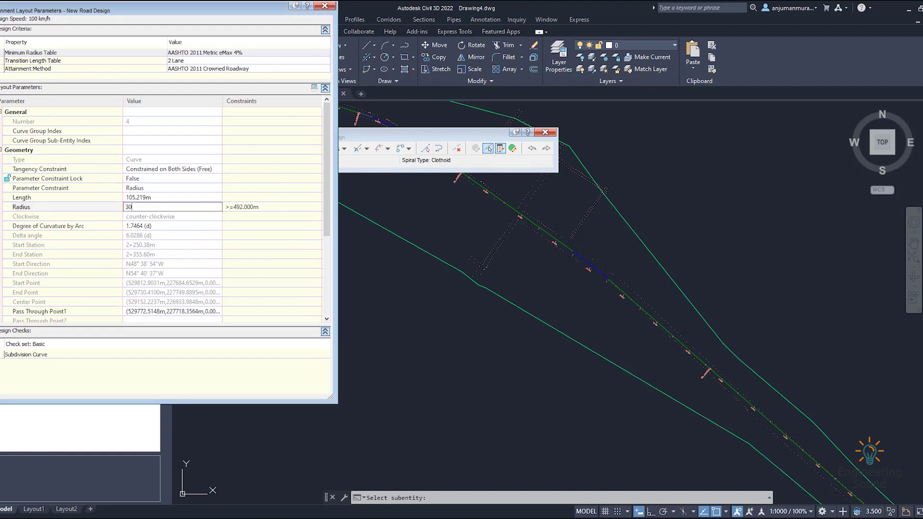
pyautogui.write('00')
pyautogui.press('Return')
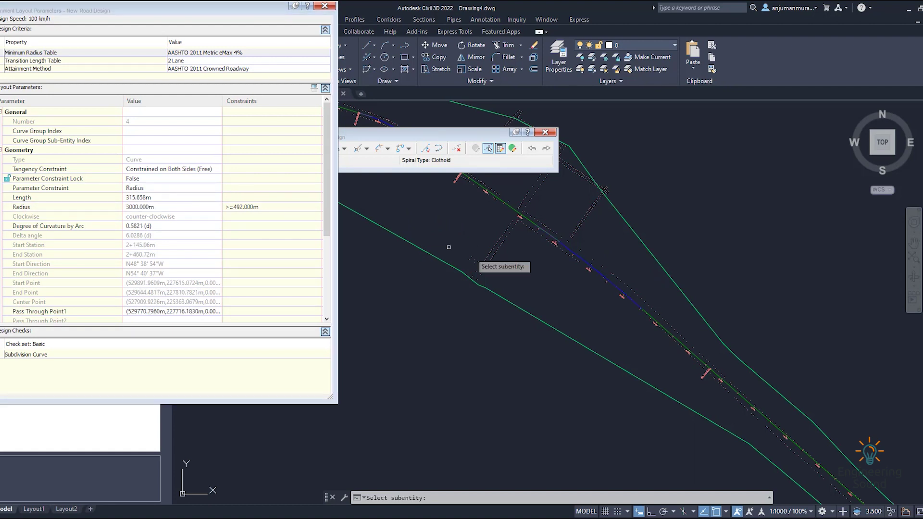
# Pick curve 6 and set its Parameter Constraint Lock to False
pyautogui.scroll(5, 624, 283)
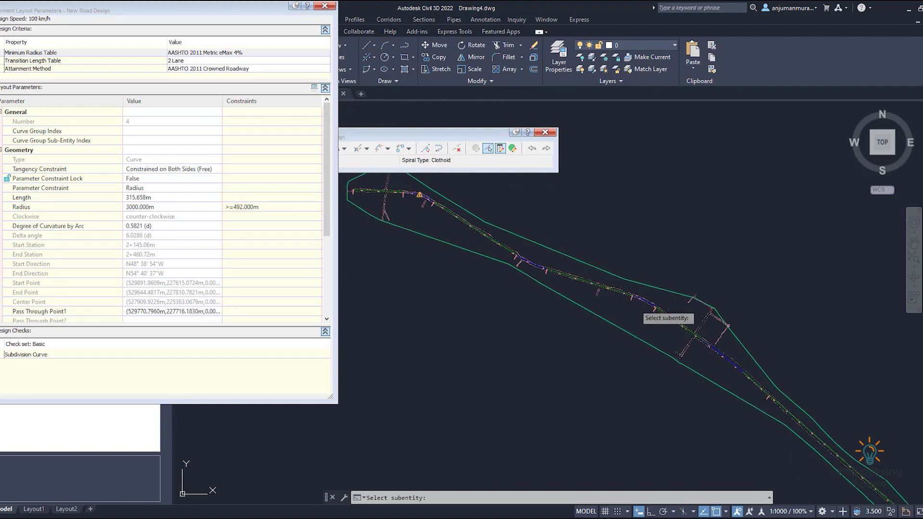
pyautogui.scroll(4, 662, 310)
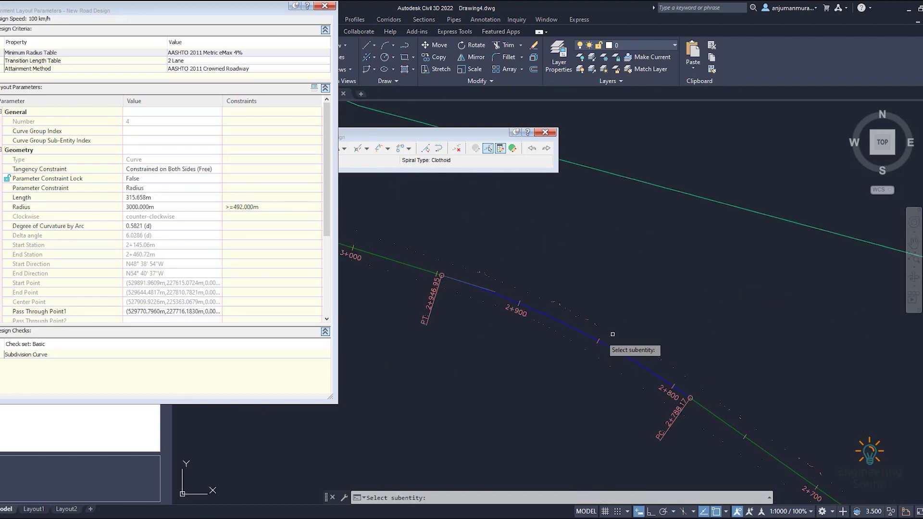
pyautogui.click(595, 341)
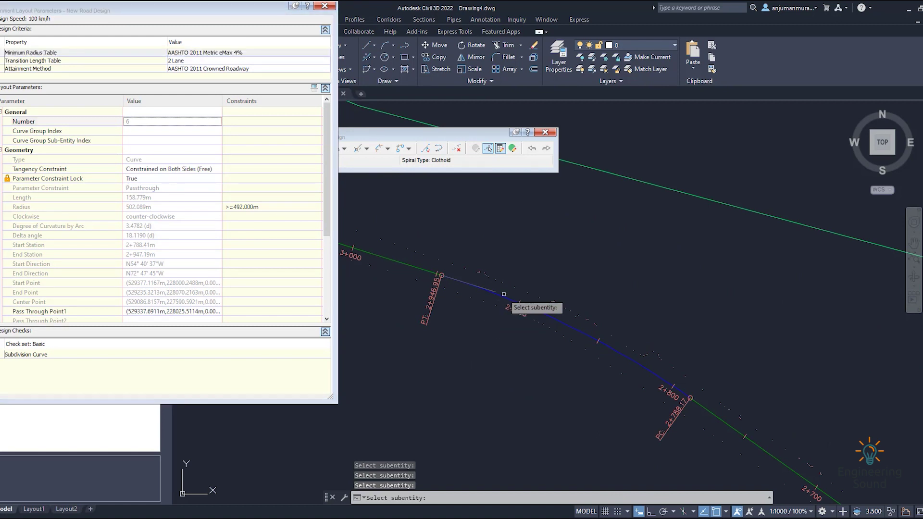
pyautogui.click(198, 180)
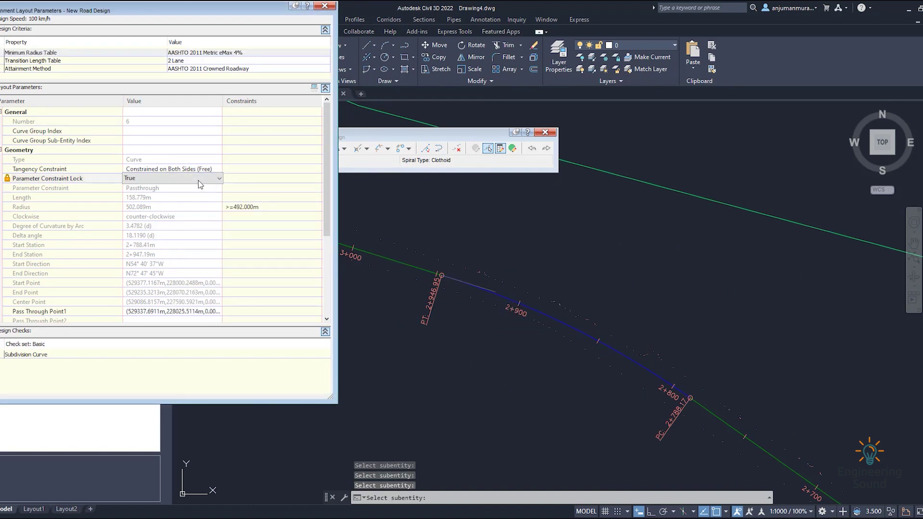
pyautogui.click(198, 179)
pyautogui.click(163, 189)
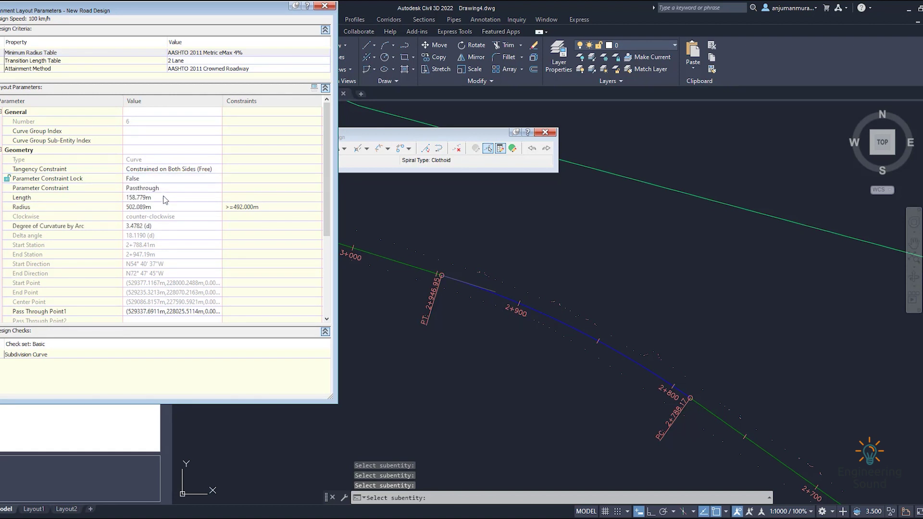
# Set curve 6's radius to 700 m, lengthening it to 221.366 m
pyautogui.click(160, 207)
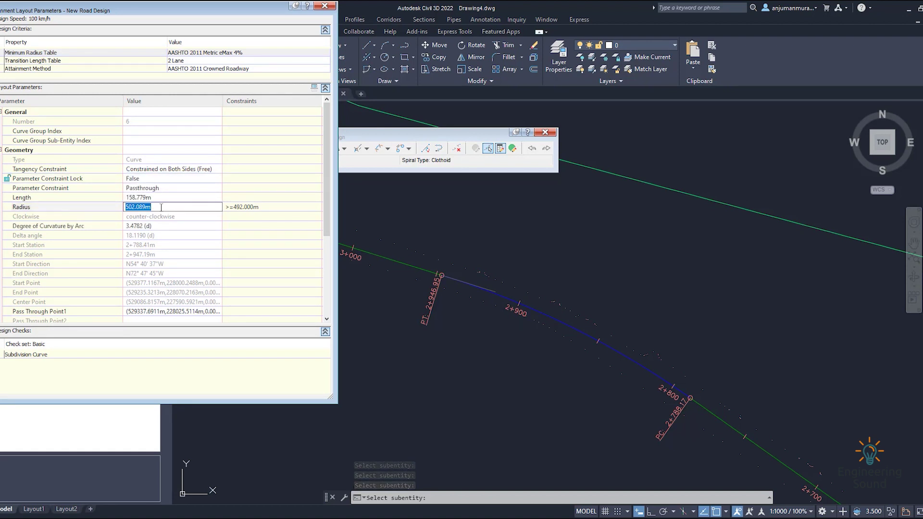
pyautogui.write('7')
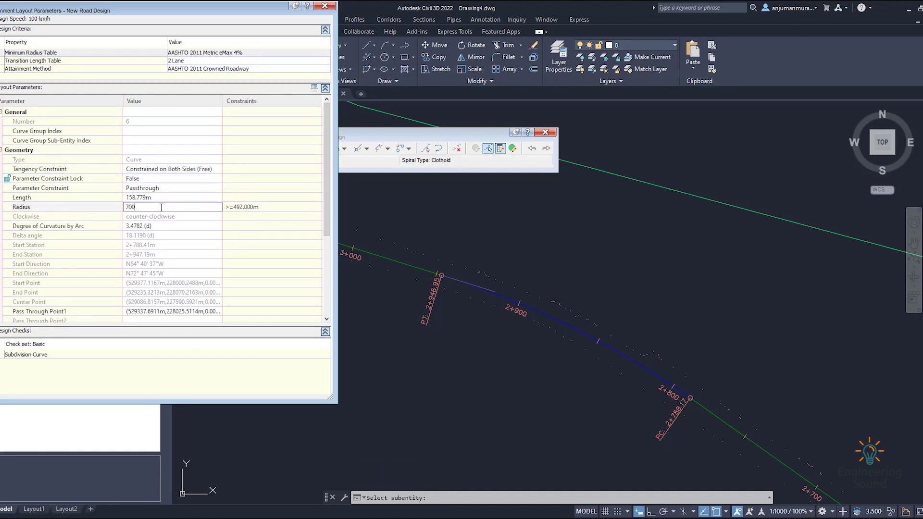
pyautogui.write('00')
pyautogui.click(171, 197)
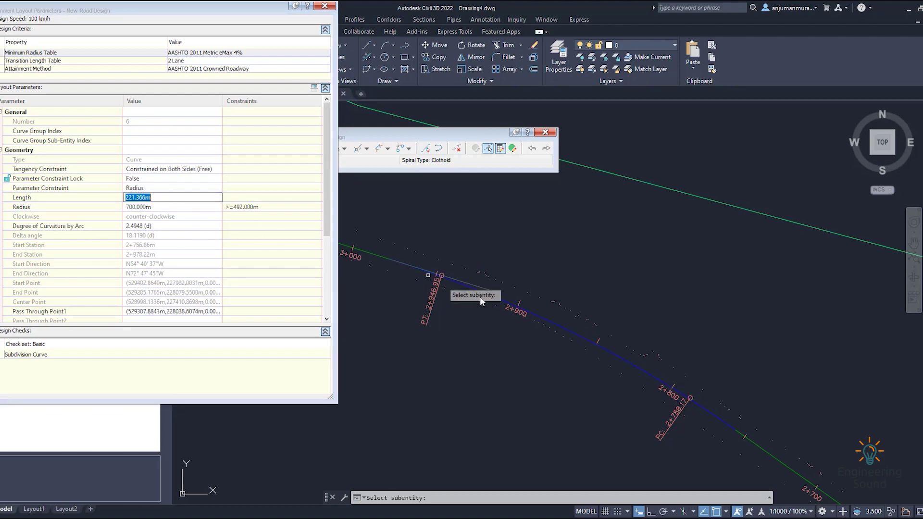
pyautogui.scroll(-2, 566, 328)
pyautogui.moveTo(525, 334)
pyautogui.mouseDown(button='middle')
pyautogui.moveTo(687, 392)
pyautogui.moveTo(622, 370)
pyautogui.mouseUp(button='middle')
pyautogui.scroll(1, 655, 396)
pyautogui.scroll(1, 655, 406)
# Pick curve 8 and set its Parameter Constraint Lock to False
pyautogui.scroll(1, 585, 350)
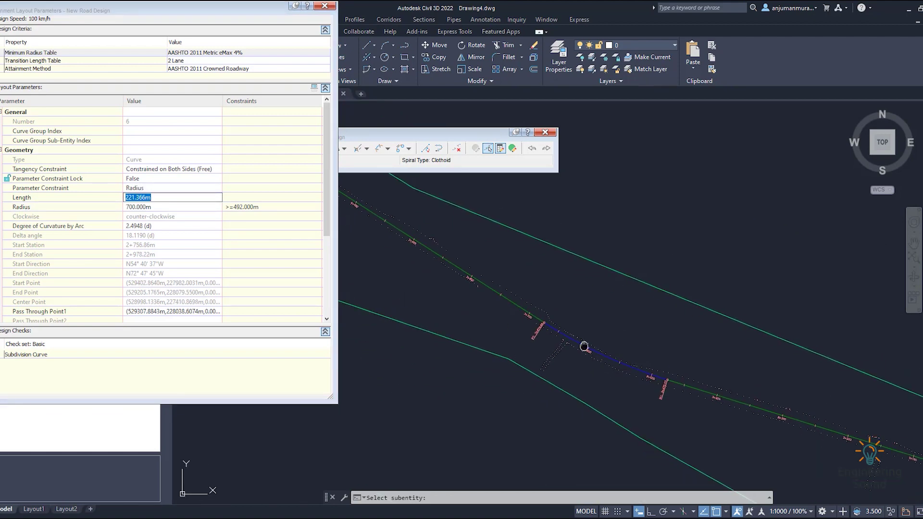
pyautogui.scroll(1, 614, 377)
pyautogui.scroll(2, 615, 376)
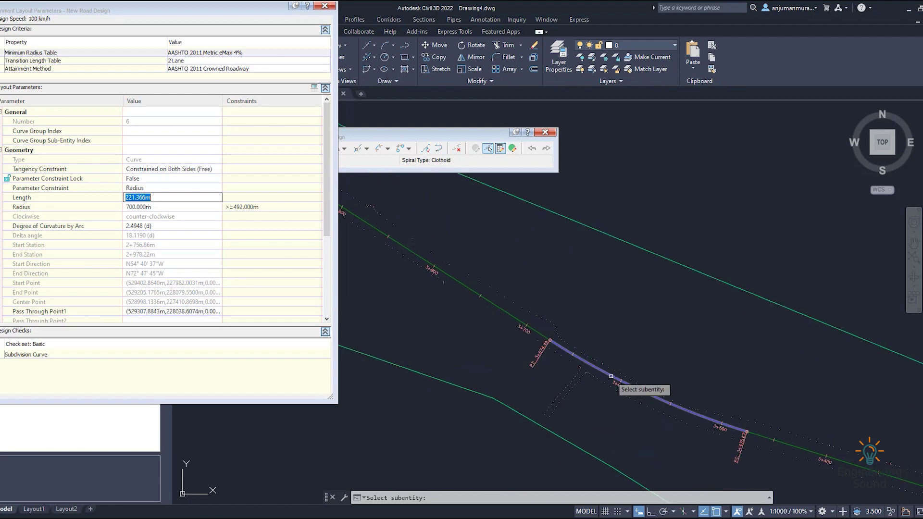
pyautogui.click(603, 374)
pyautogui.click(166, 179)
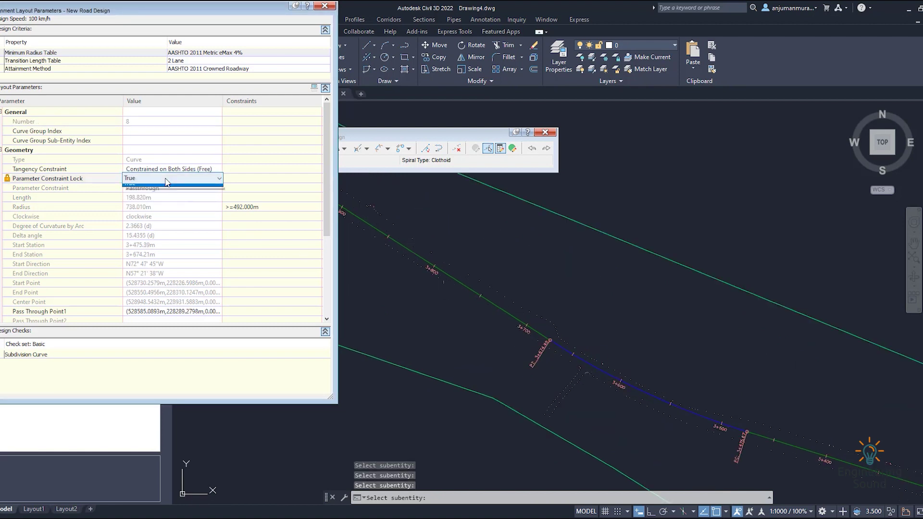
pyautogui.click(163, 180)
pyautogui.click(157, 189)
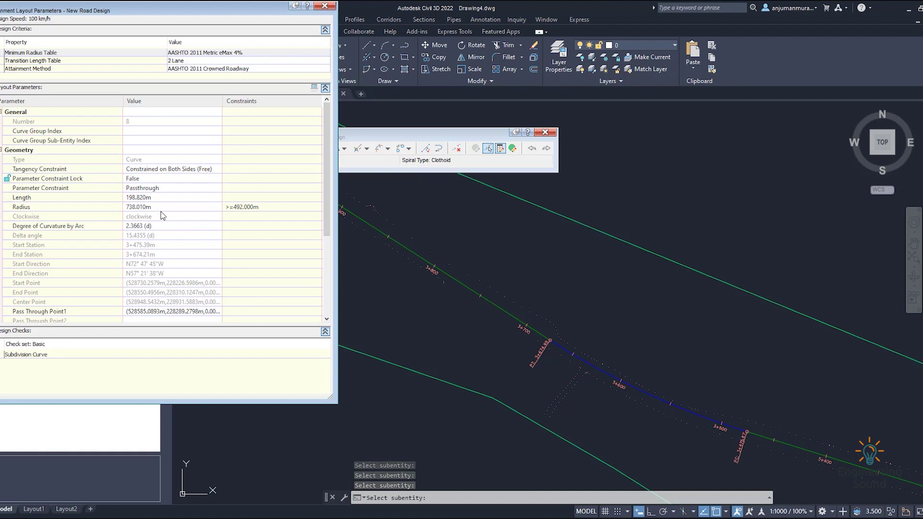
# Reduce curve 8's radius to 650 m, shortening it to 175.110 m
pyautogui.click(163, 207)
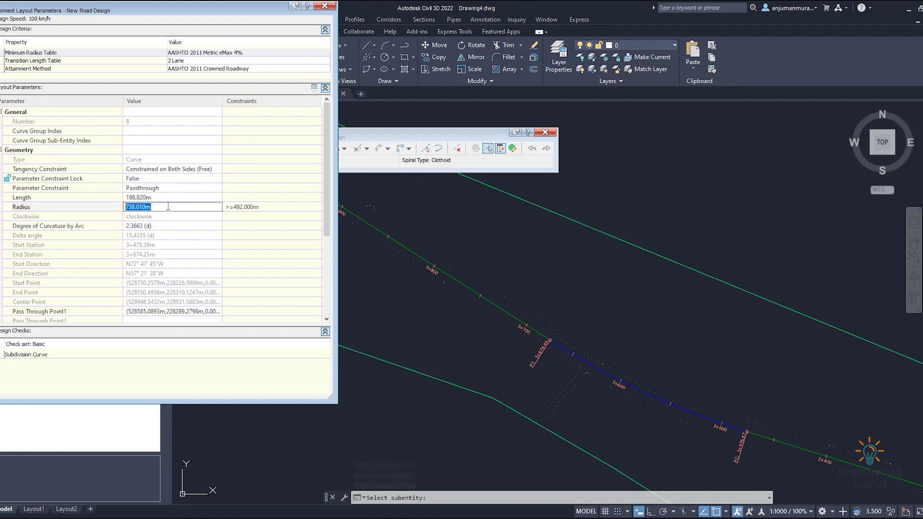
pyautogui.write('650')
pyautogui.press('Return')
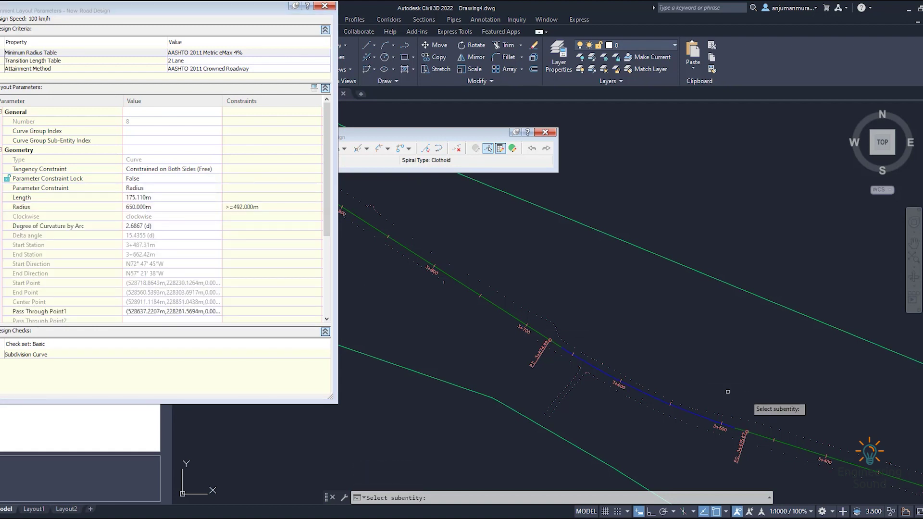
pyautogui.scroll(-2, 720, 406)
pyautogui.moveTo(692, 407); pyautogui.dragTo(704, 413, button='middle')
# Pick curve 10 and set its Parameter Constraint Lock to False
pyautogui.scroll(5, 705, 406)
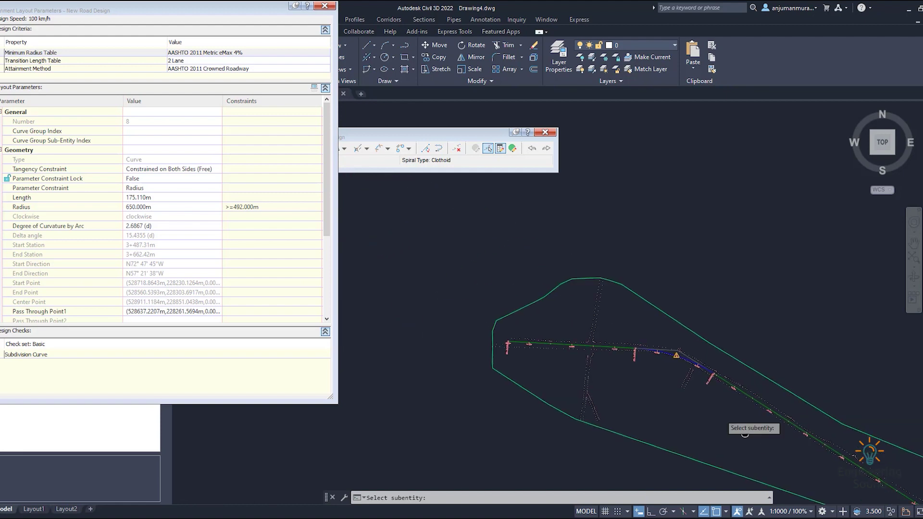
pyautogui.click(719, 330)
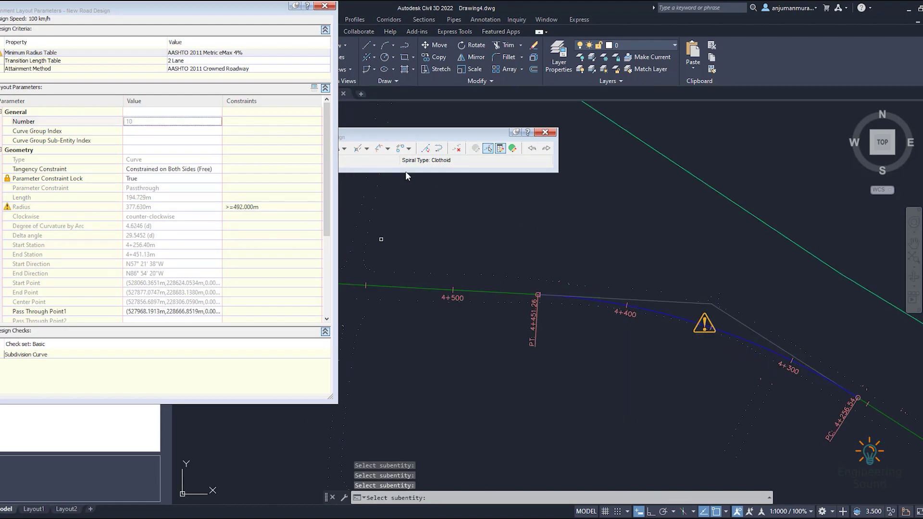
pyautogui.click(184, 181)
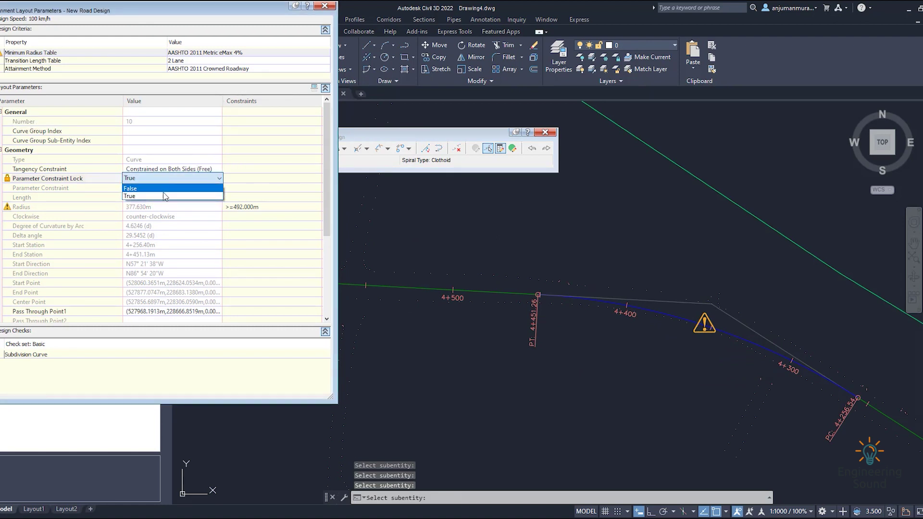
pyautogui.click(161, 192)
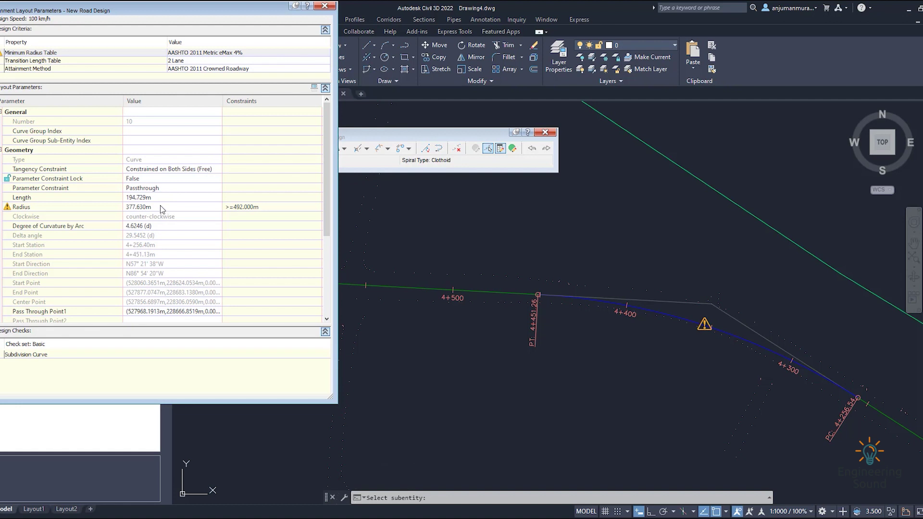
# Try curve 10 radii of 500 m and 650 m, ending at 400 m
pyautogui.click(160, 206)
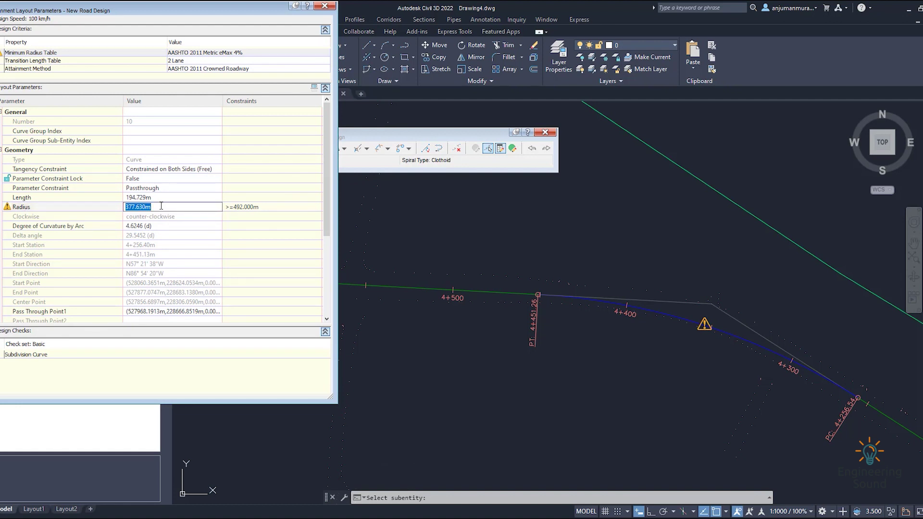
pyautogui.write('500')
pyautogui.press('Return')
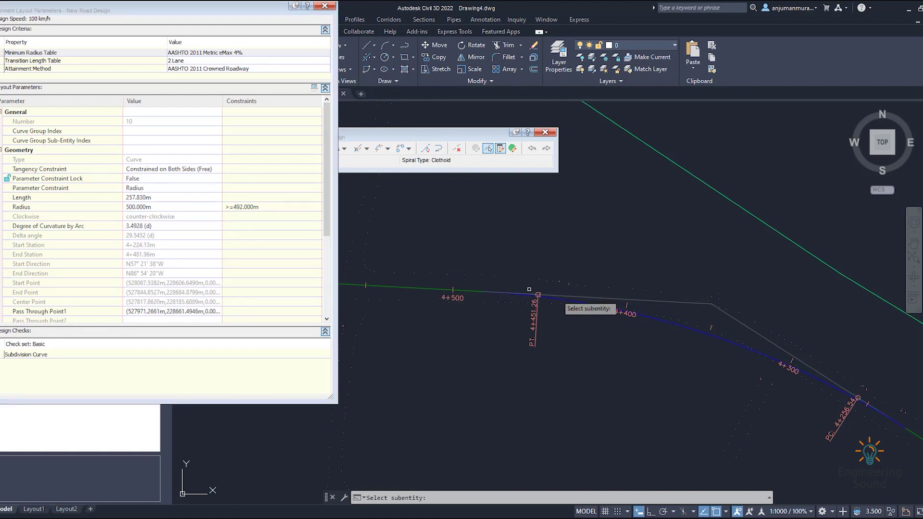
pyautogui.click(158, 207)
pyautogui.write('65')
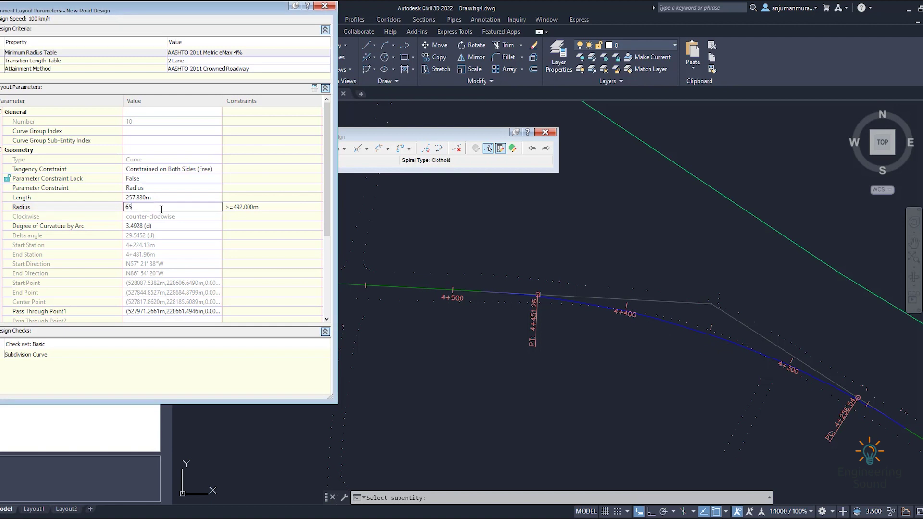
pyautogui.write('0')
pyautogui.press('Return')
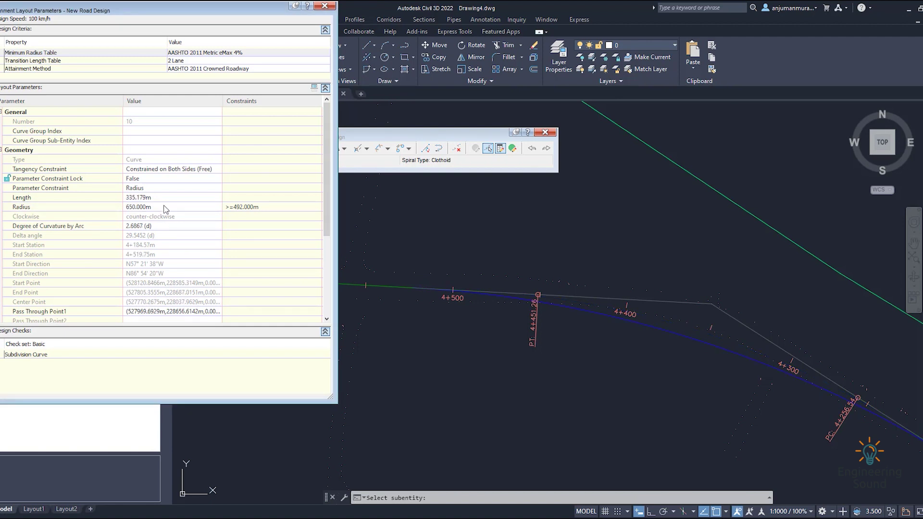
pyautogui.click(162, 206)
pyautogui.write('400')
pyautogui.press('Return')
# Set curve 10's length to 450 m, then to 700 m
pyautogui.click(168, 198)
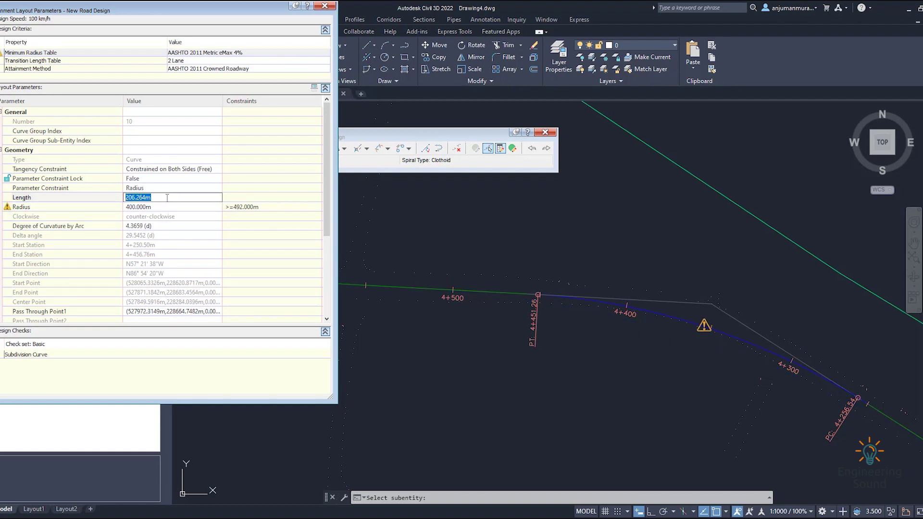
pyautogui.write('450')
pyautogui.press('Return')
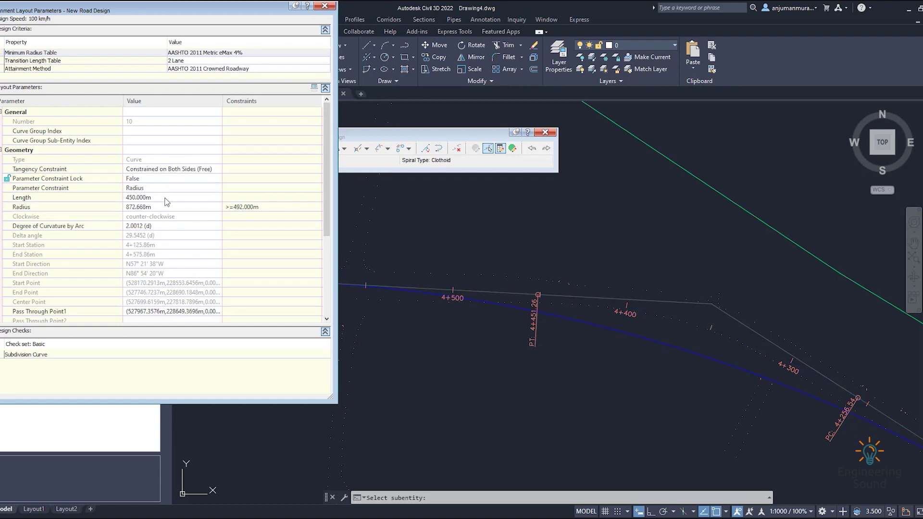
pyautogui.click(159, 197)
pyautogui.write('700')
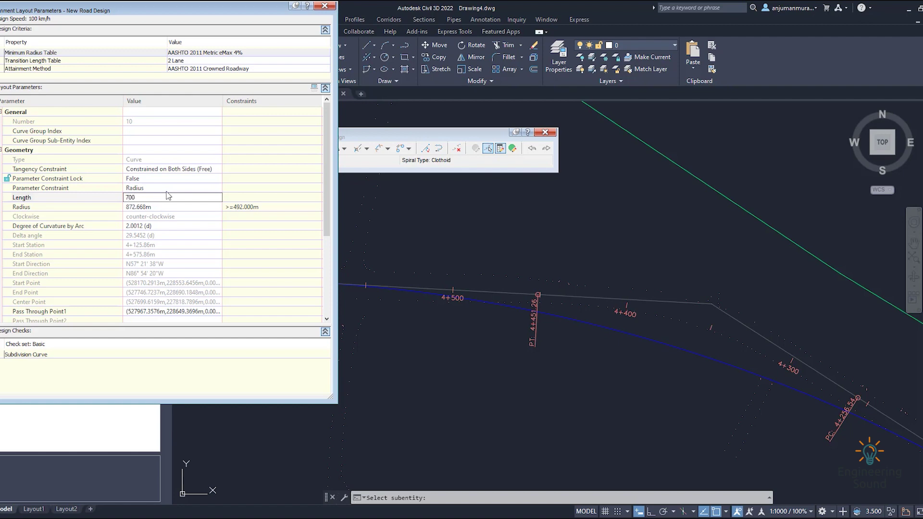
pyautogui.press('Return')
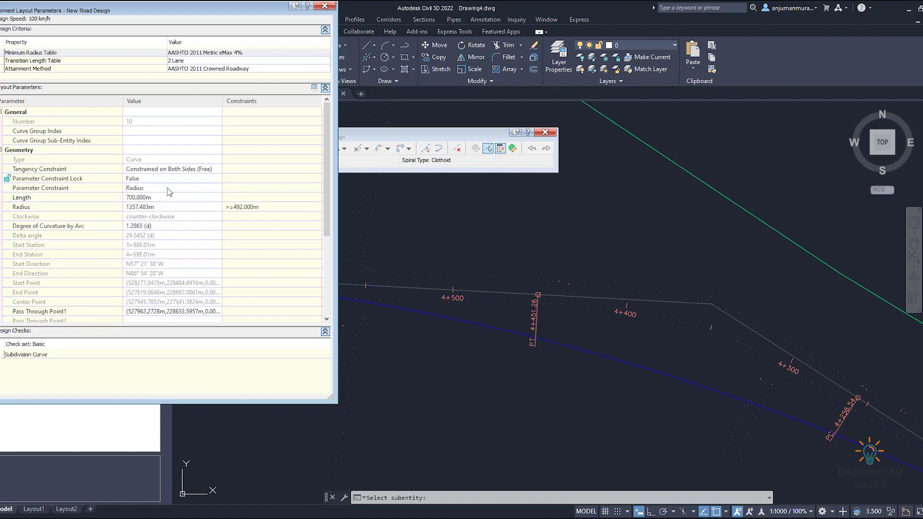
# Change curve 10's length to 200 m, then back to 450 m for an 872.668 m radius
pyautogui.scroll(-3, 468, 289)
pyautogui.scroll(1, 467, 289)
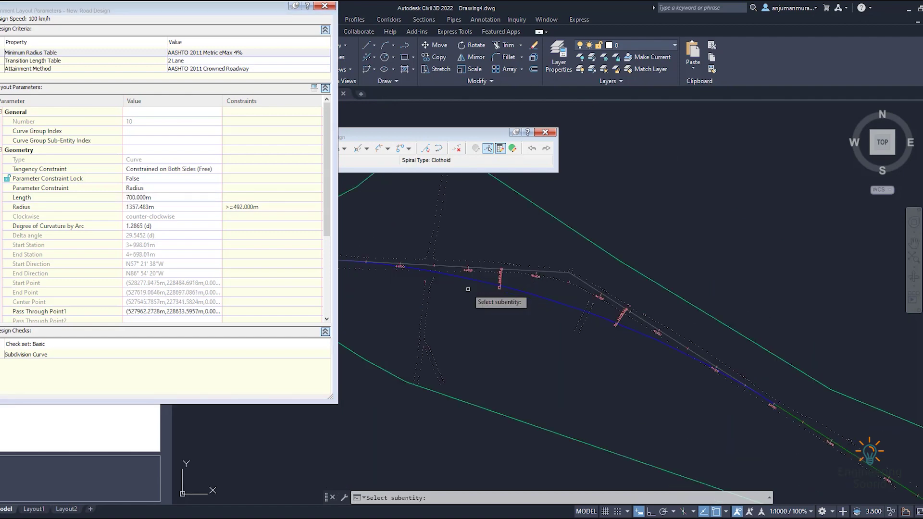
pyautogui.moveTo(467, 288)
pyautogui.mouseDown(button='middle')
pyautogui.moveTo(463, 313)
pyautogui.moveTo(489, 344)
pyautogui.mouseUp(button='middle')
pyautogui.doubleClick(164, 197)
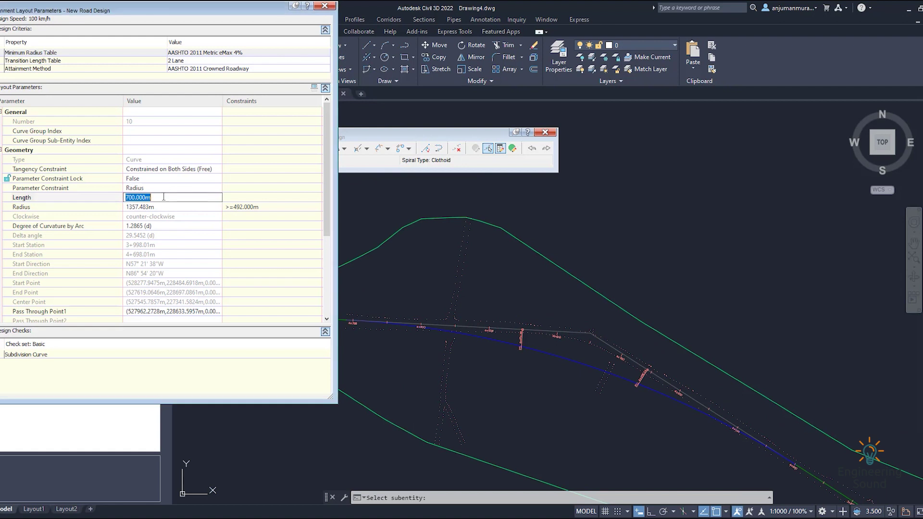
pyautogui.write('200')
pyautogui.press('Return')
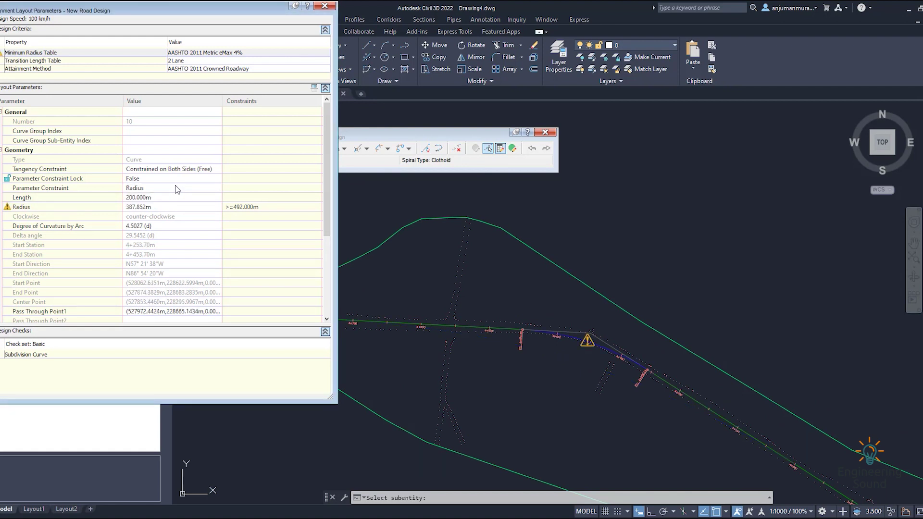
pyautogui.doubleClick(170, 197)
pyautogui.write('450')
pyautogui.press('Return')
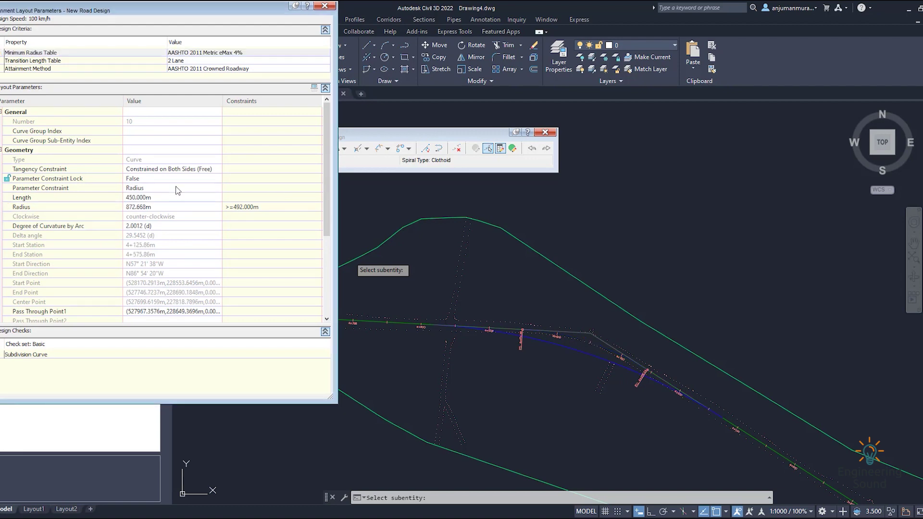
pyautogui.moveTo(502, 291)
pyautogui.mouseDown(button='middle')
pyautogui.moveTo(428, 192)
pyautogui.moveTo(535, 278)
pyautogui.moveTo(446, 324)
pyautogui.mouseUp(button='middle')
pyautogui.moveTo(618, 344)
pyautogui.mouseDown(button='middle')
pyautogui.moveTo(644, 331)
pyautogui.moveTo(639, 309)
pyautogui.moveTo(574, 290)
pyautogui.moveTo(604, 334)
pyautogui.moveTo(614, 332)
pyautogui.mouseUp(button='middle')
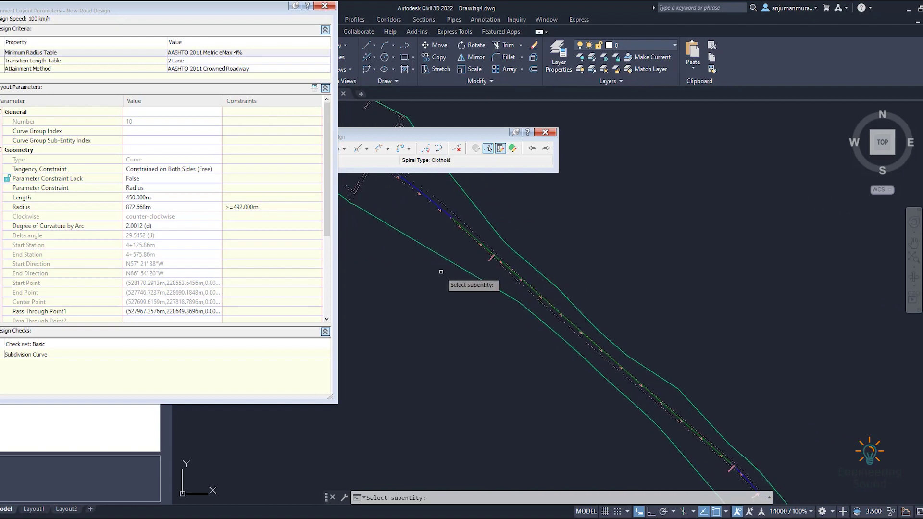